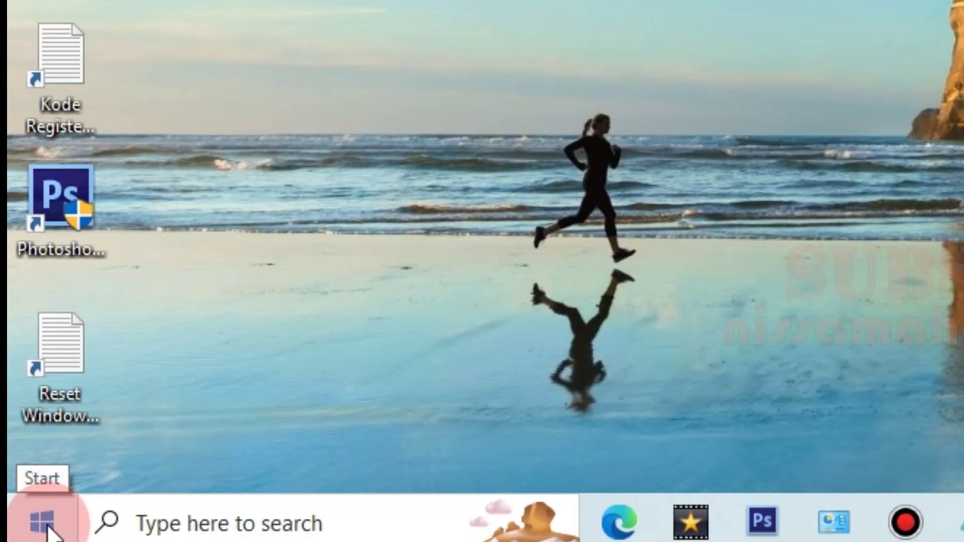
View the Sleep, Shut down and Restart power options and dismiss them without choosing one.
left_click(48, 526)
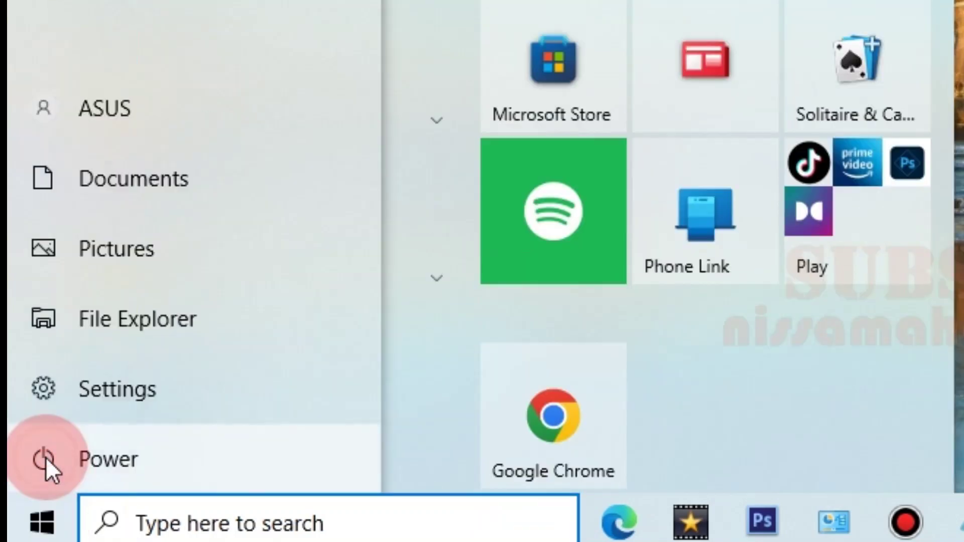
left_click(46, 458)
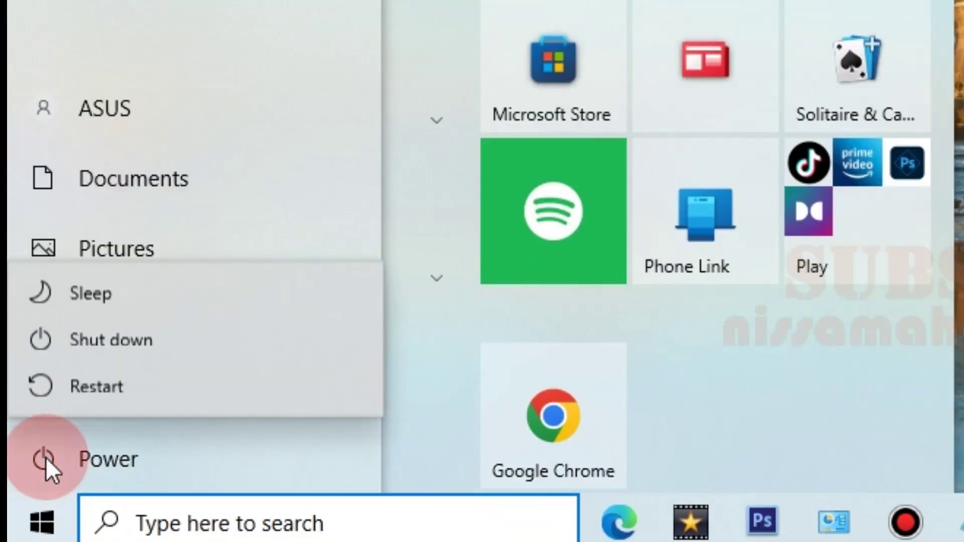
left_click(140, 344)
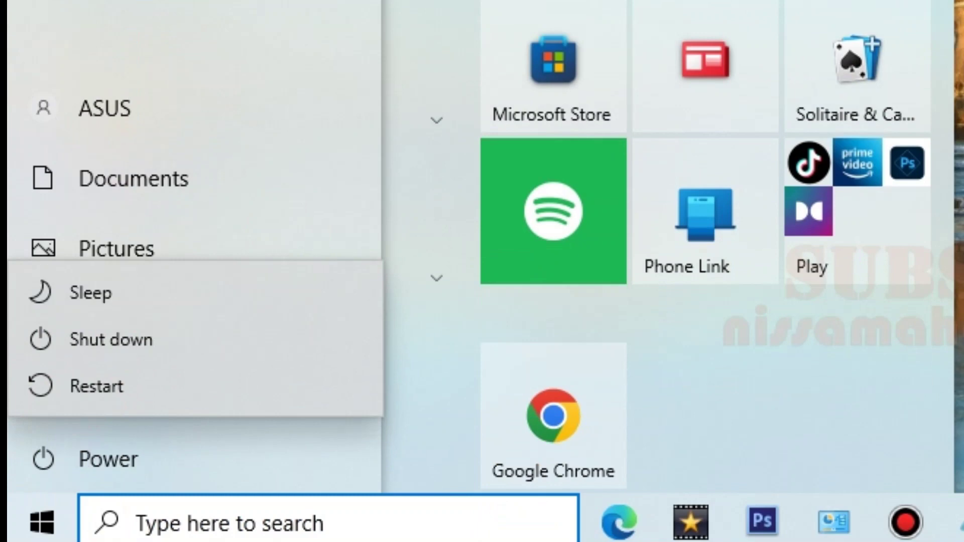
left_click(578, 313)
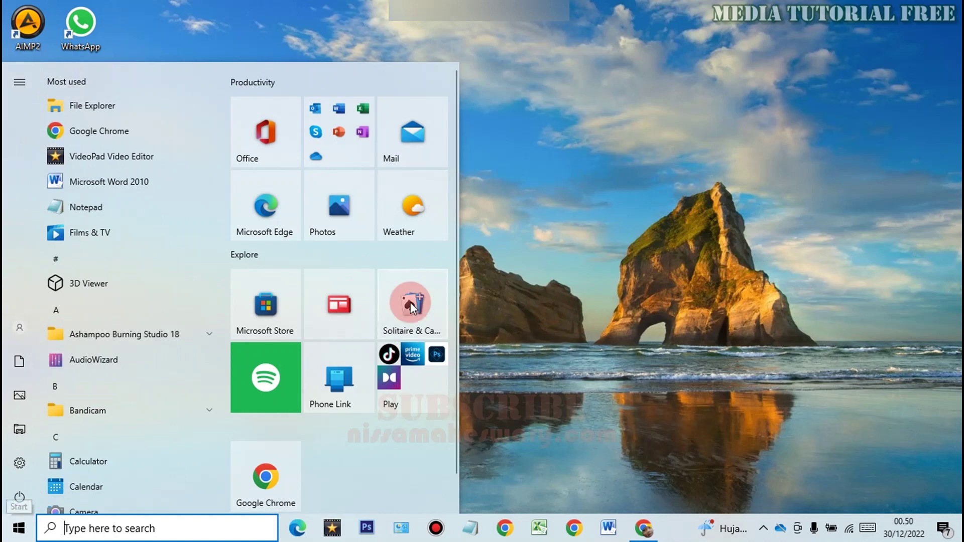
left_click(698, 168)
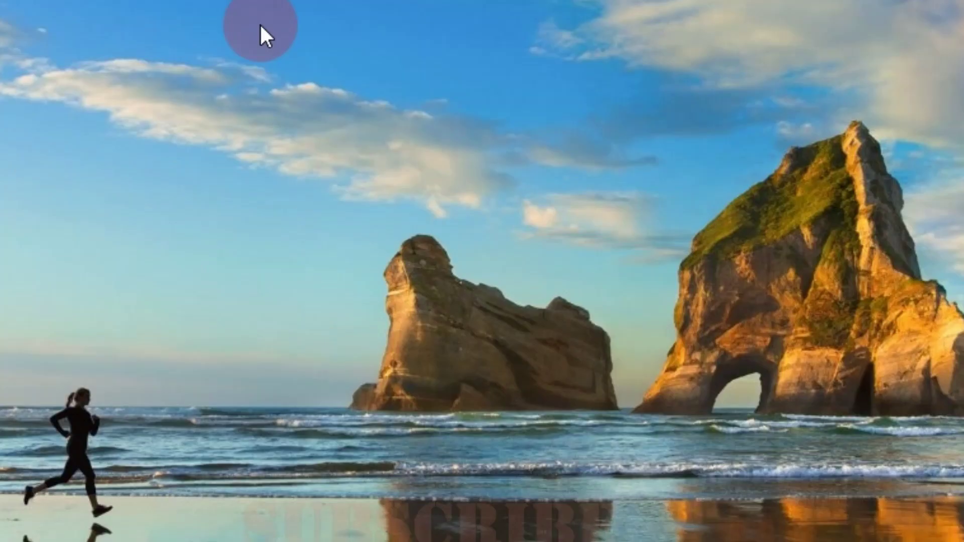
Create a desktop shortcut for the command shutdown -s -t 0, keeping the name shutdown.
right_click(260, 24)
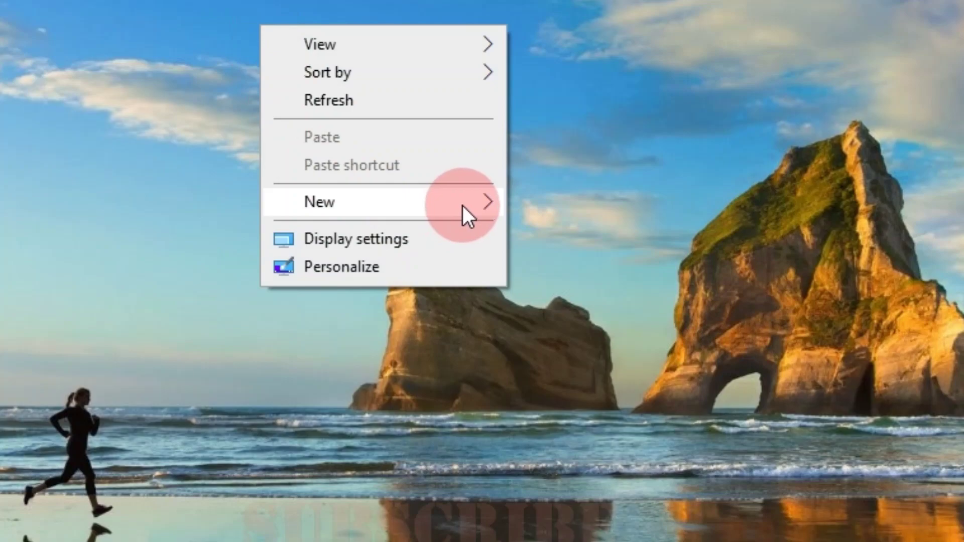
mouse_move(462, 206)
left_click(651, 233)
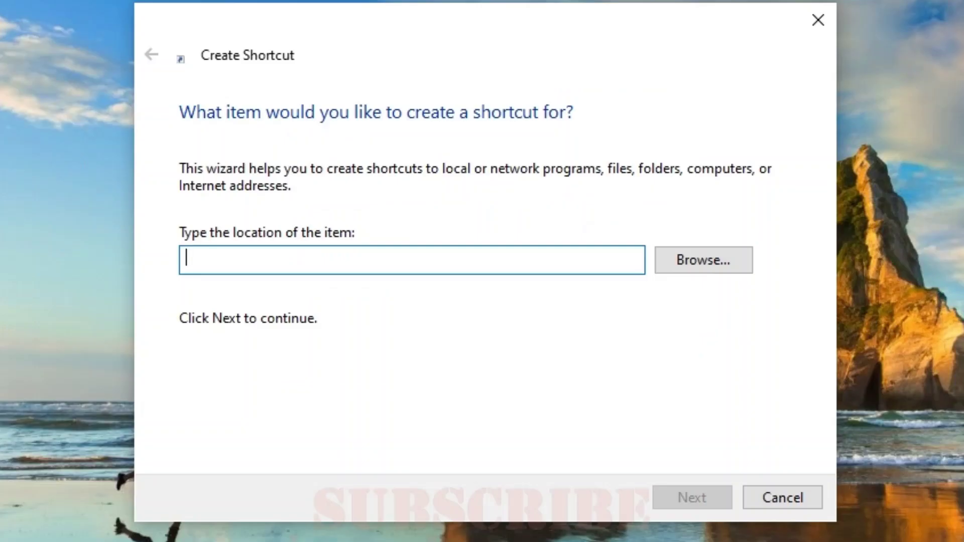
left_click(296, 254)
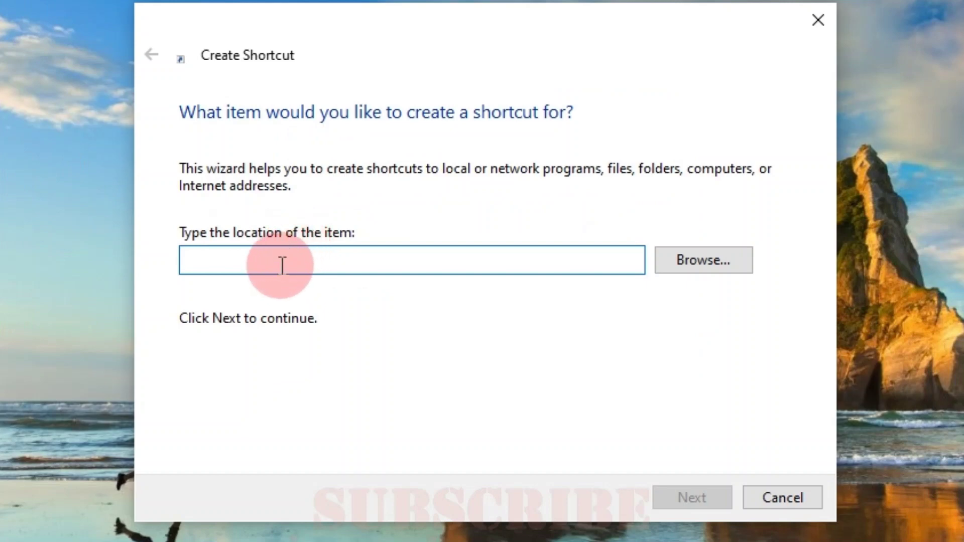
type("shutdown ")
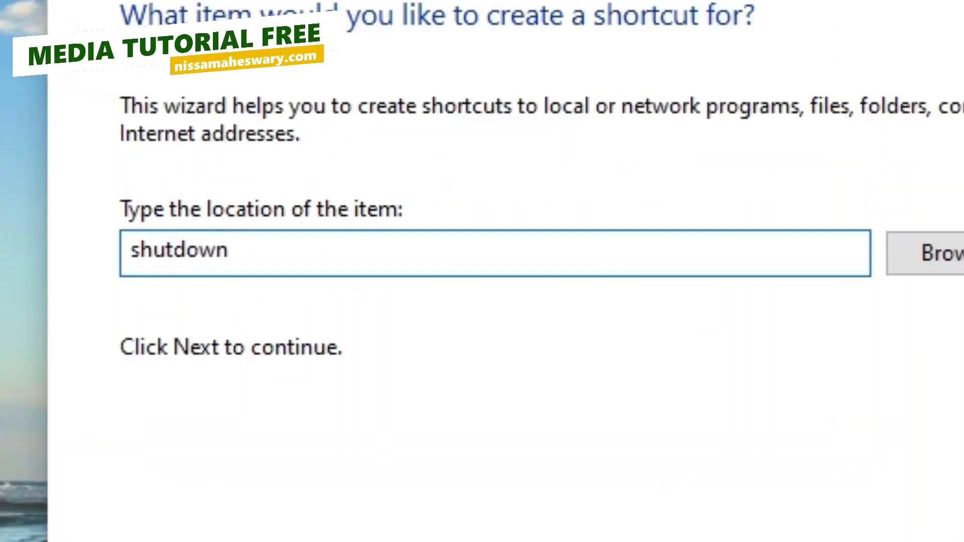
type("-s -t 0")
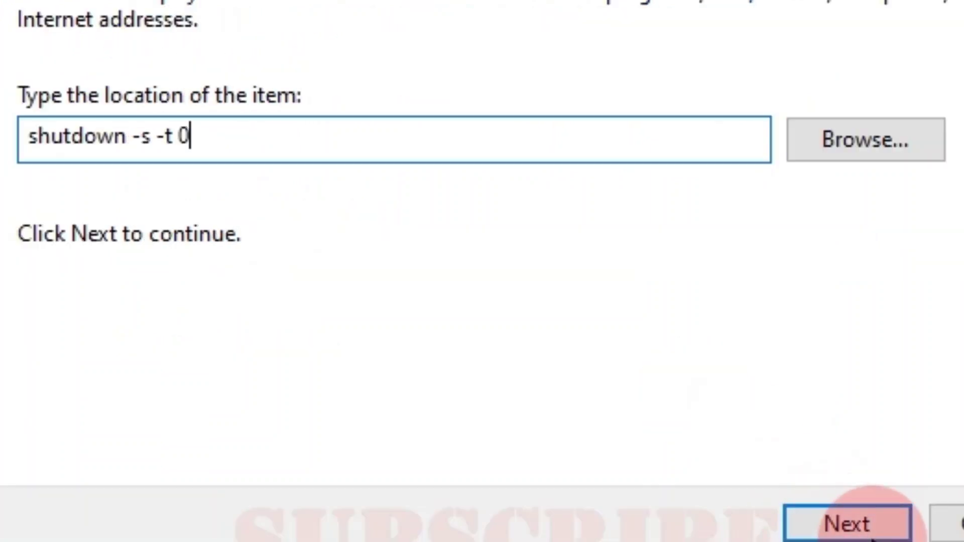
left_click(868, 534)
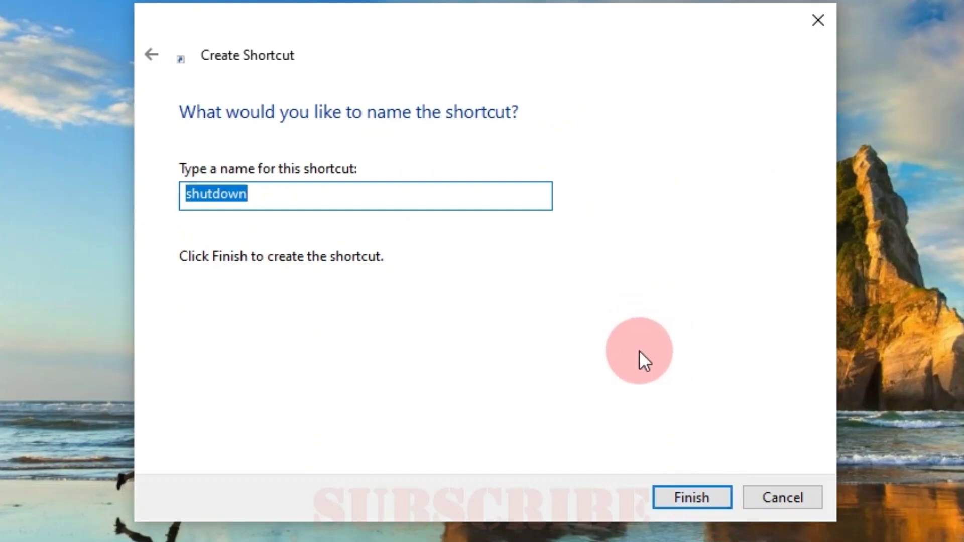
left_click(691, 499)
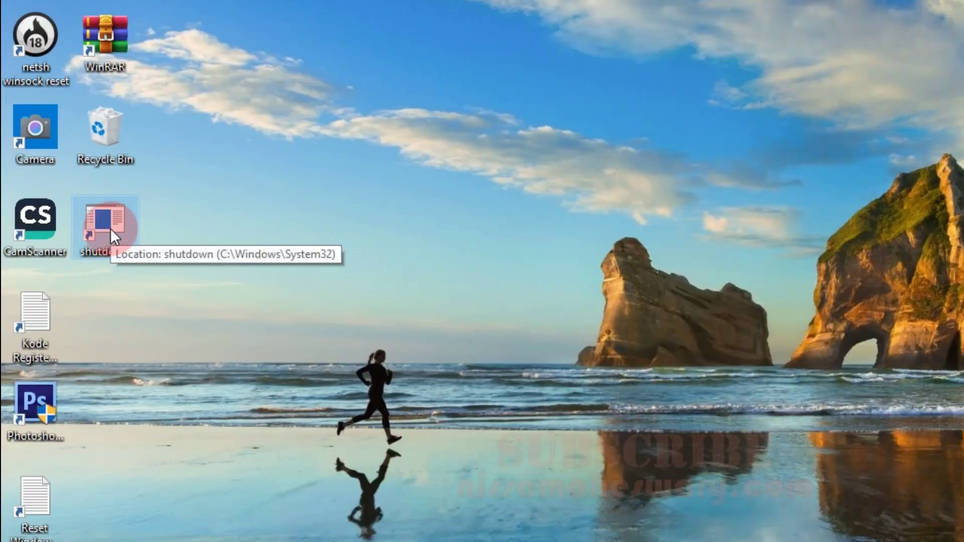
Change the shutdown shortcut's icon to the red power symbol from the SHELL32 icon list and apply it.
double_click(111, 228)
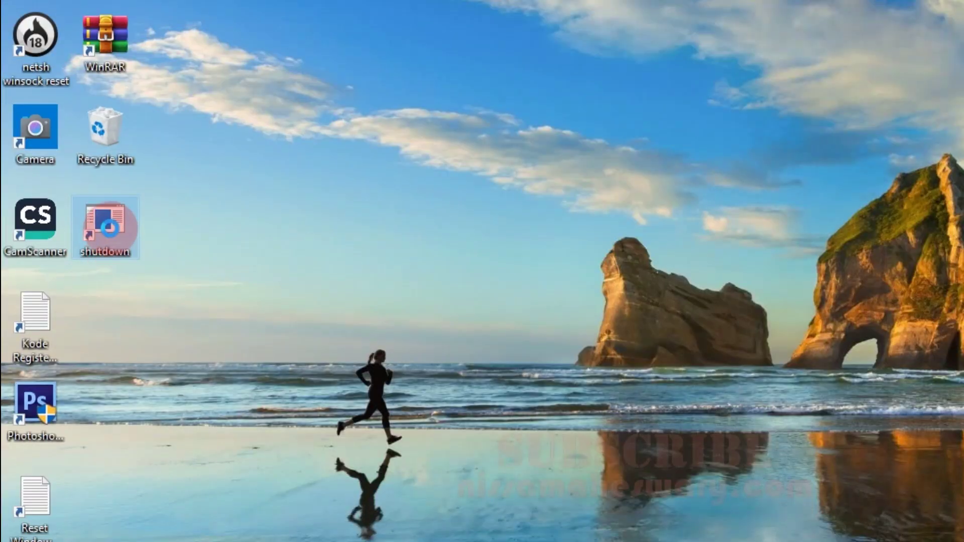
right_click(110, 227)
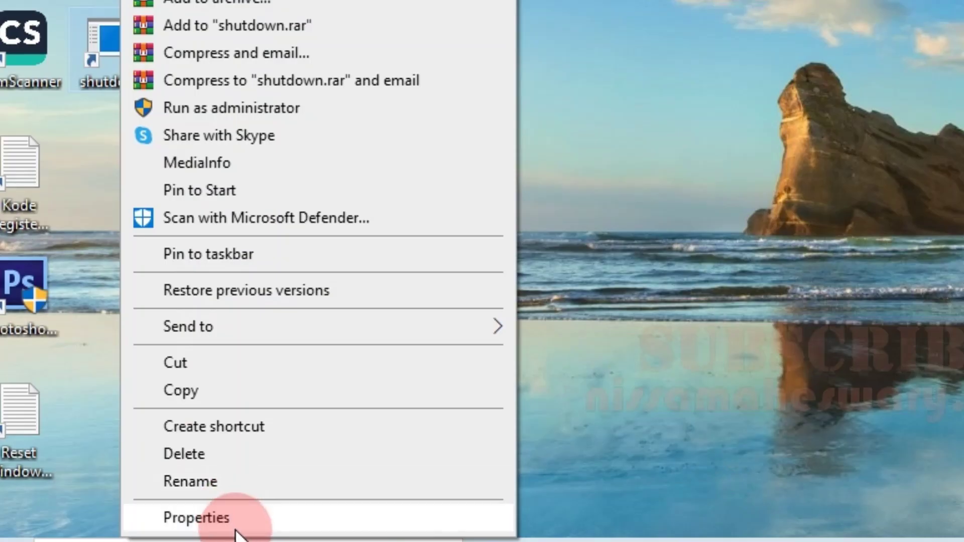
left_click(258, 525)
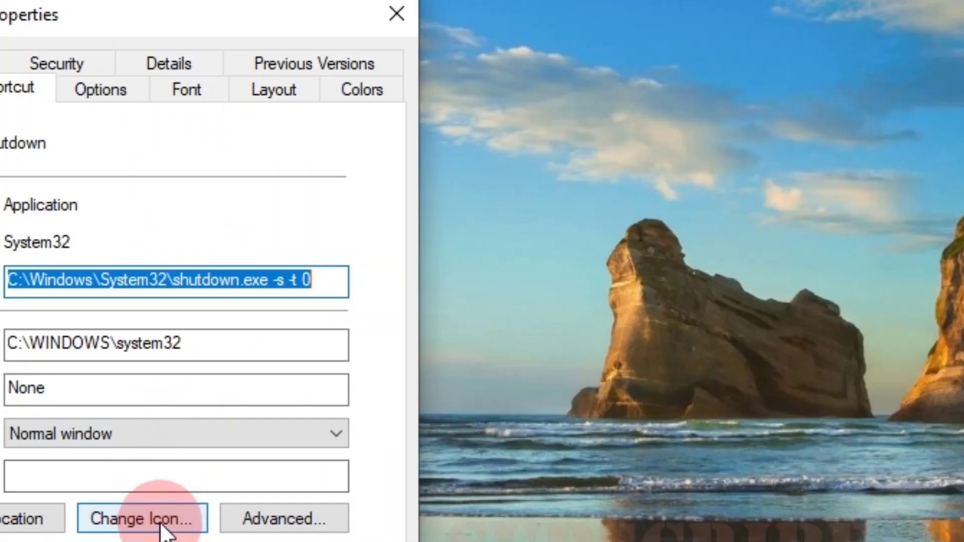
left_click(160, 532)
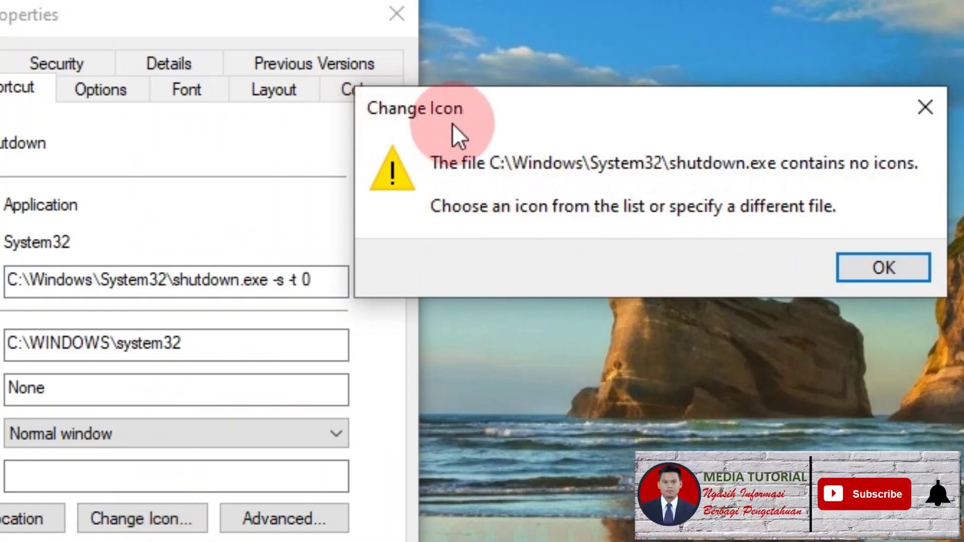
left_click(911, 264)
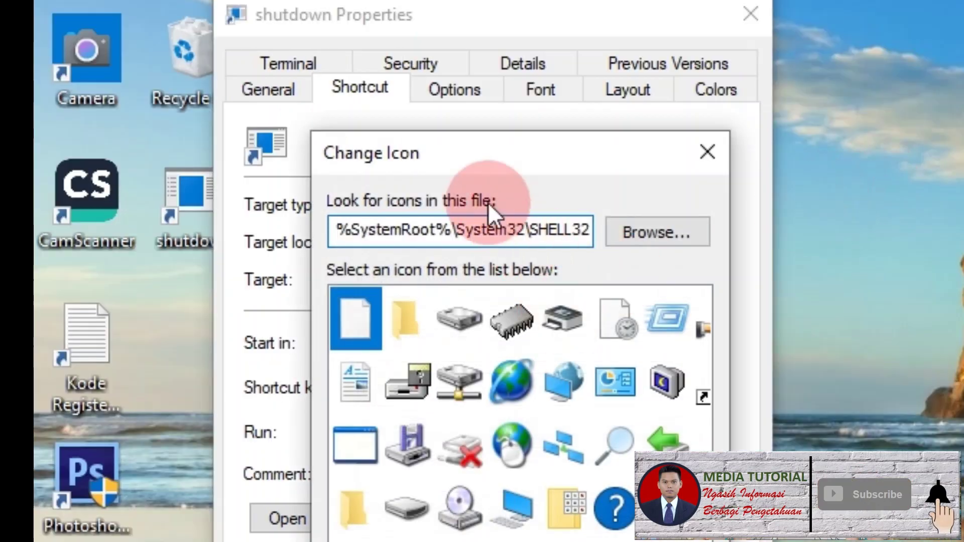
left_click_drag(495, 157, 956, 95)
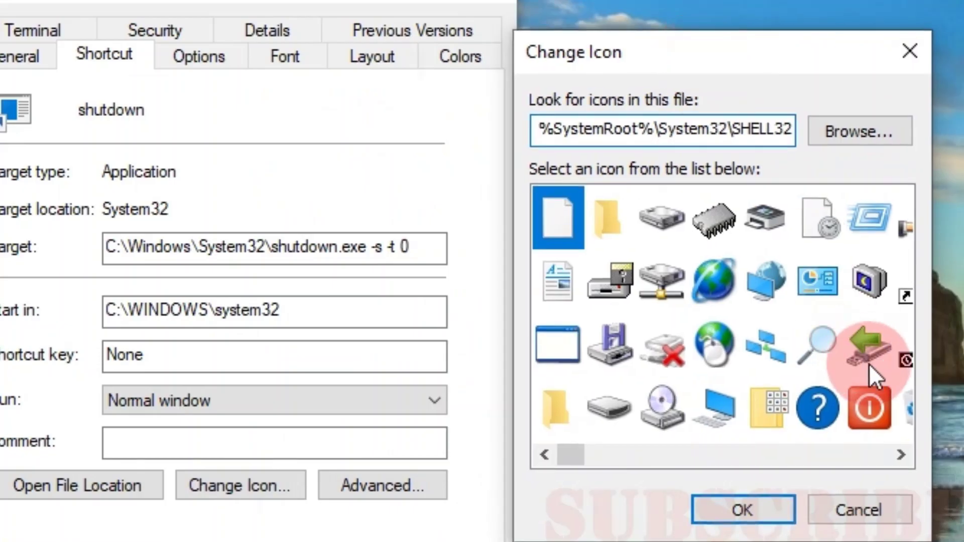
left_click(894, 454)
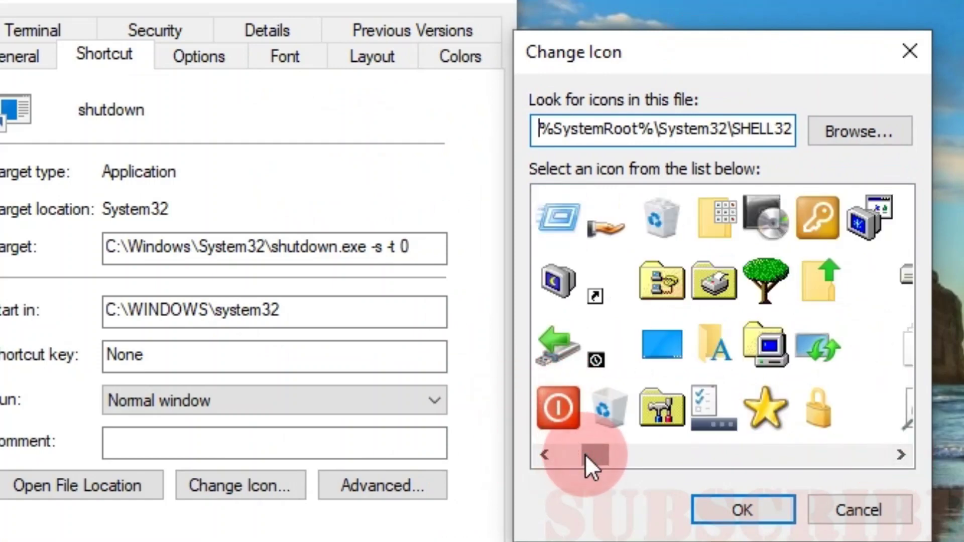
left_click_drag(585, 454, 577, 454)
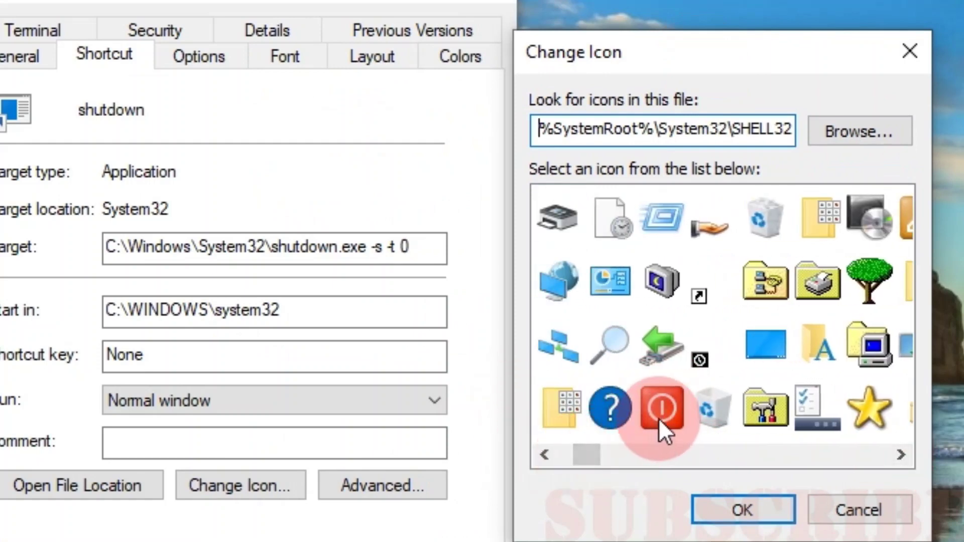
left_click(658, 417)
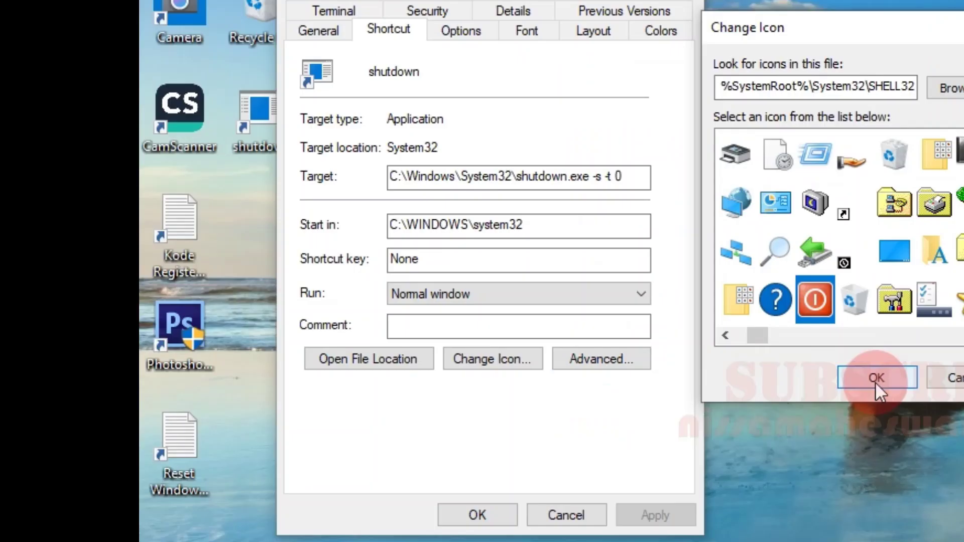
left_click(739, 516)
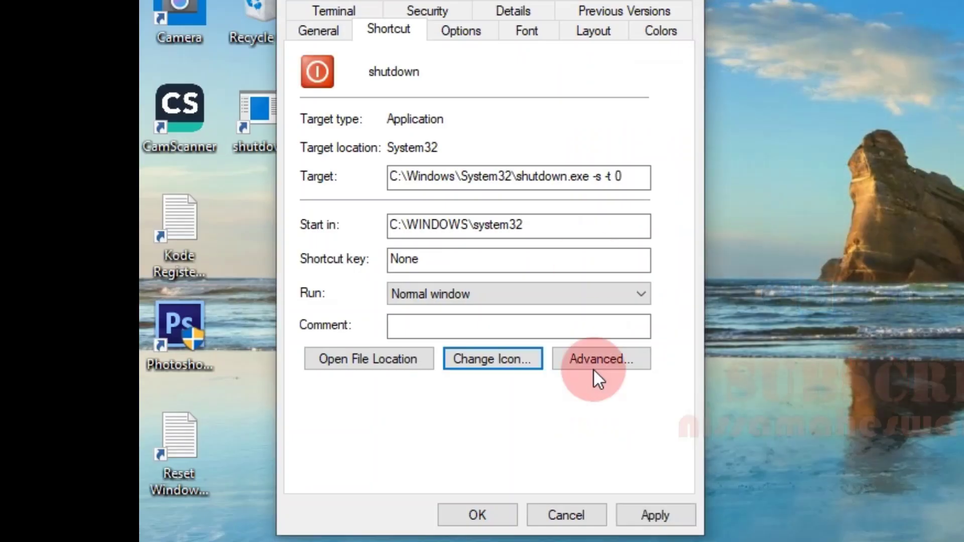
left_click(680, 517)
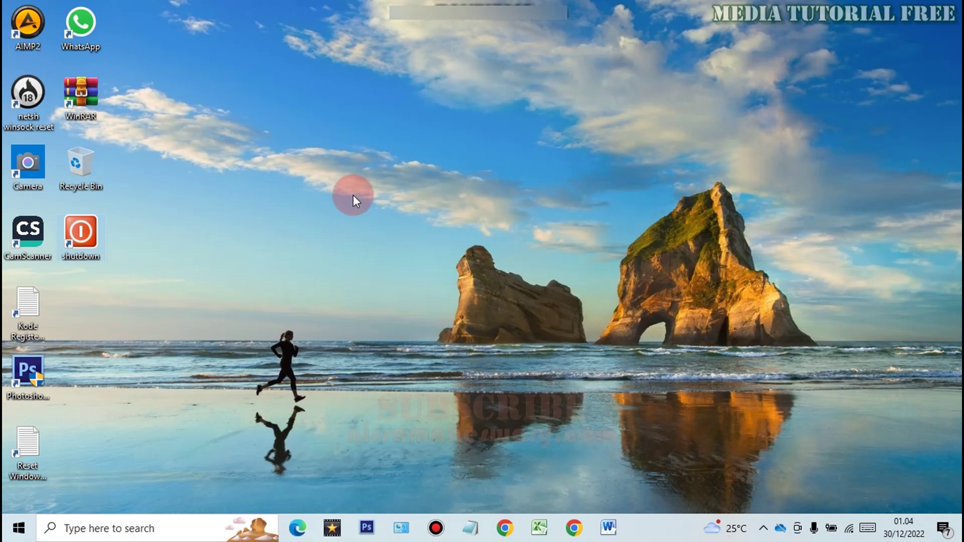
Look through the Shut Down Windows dialog's choices, including Switch user, Sleep and Shut down, and close it without confirming.
key("alt+F4")
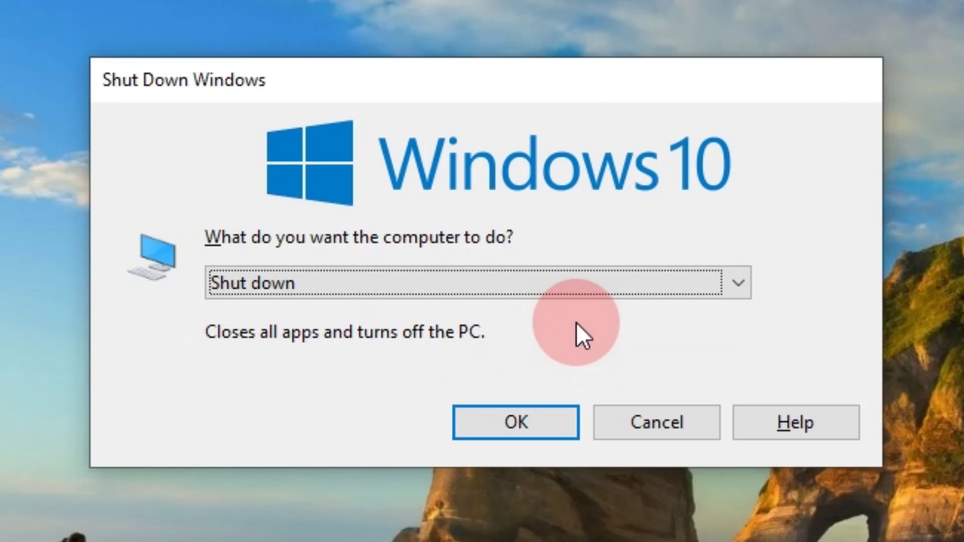
key("Up")
key("Up")
key("Up")
key("Up")
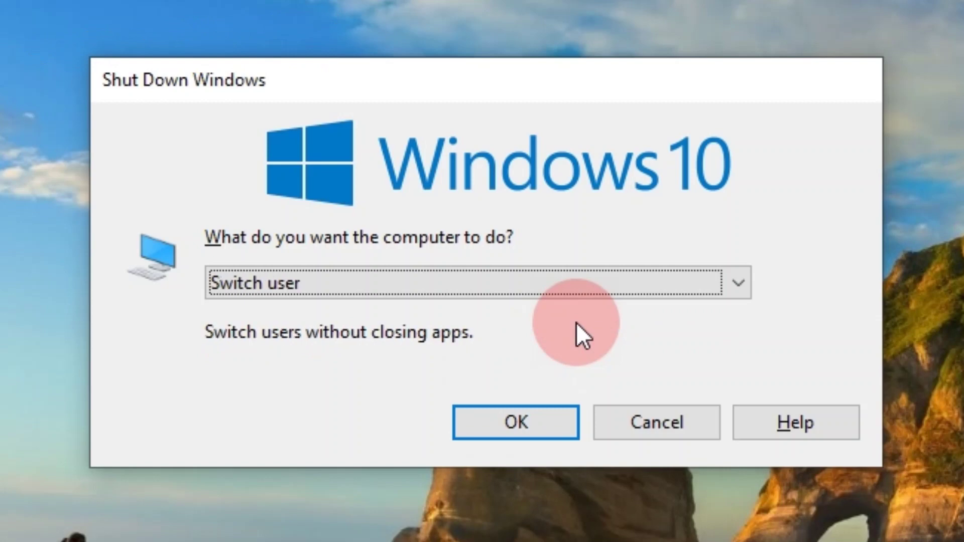
key("Down")
key("Down")
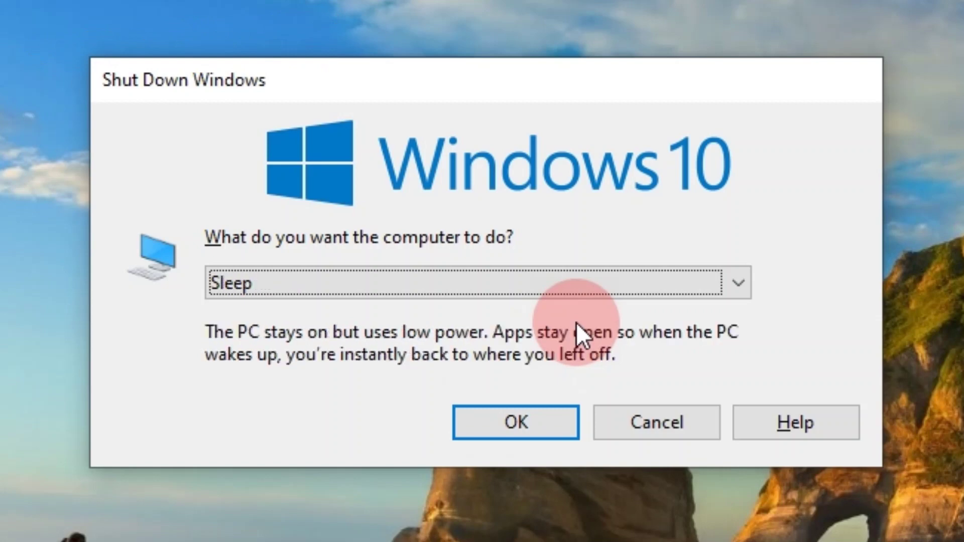
key("Down")
key("Up")
key("Down")
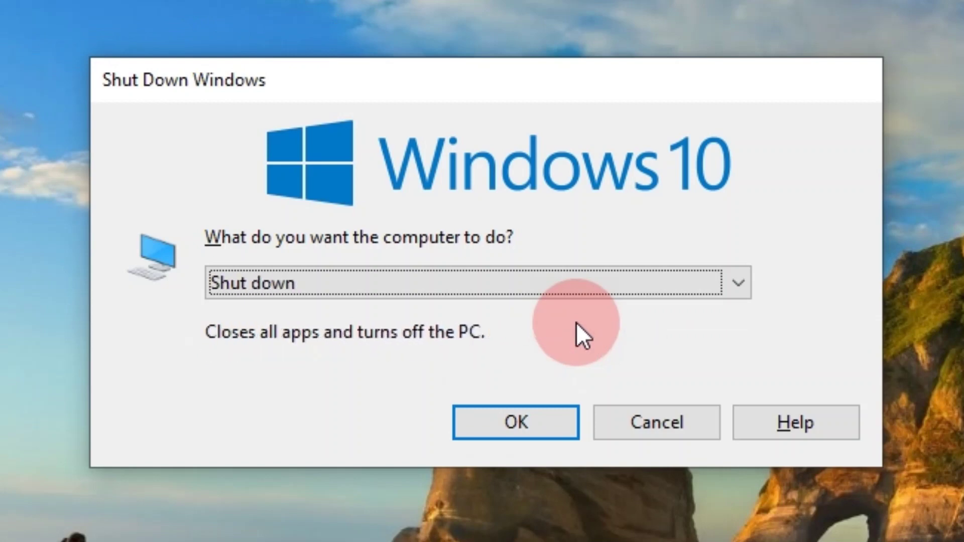
key("Up")
key("Up")
left_click(665, 434)
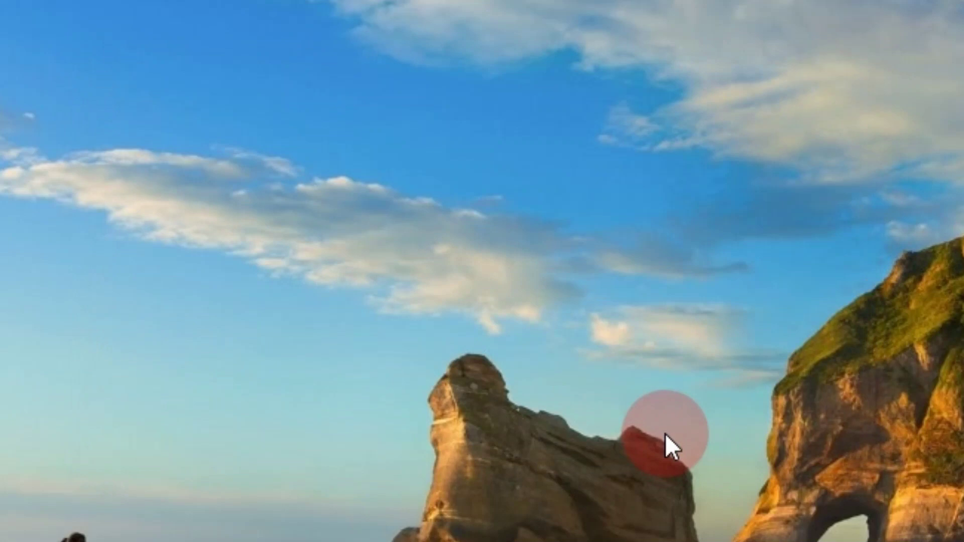
key("alt+F4")
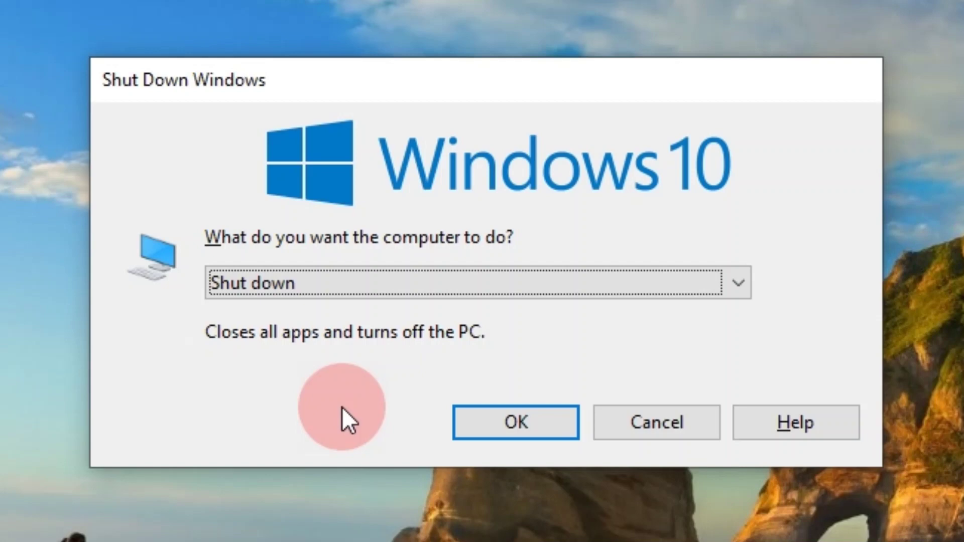
key("Escape")
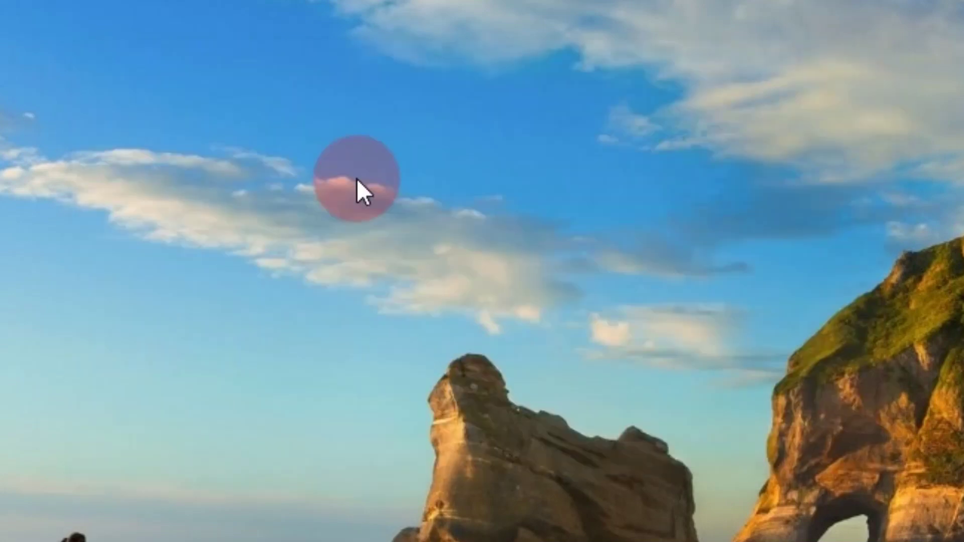